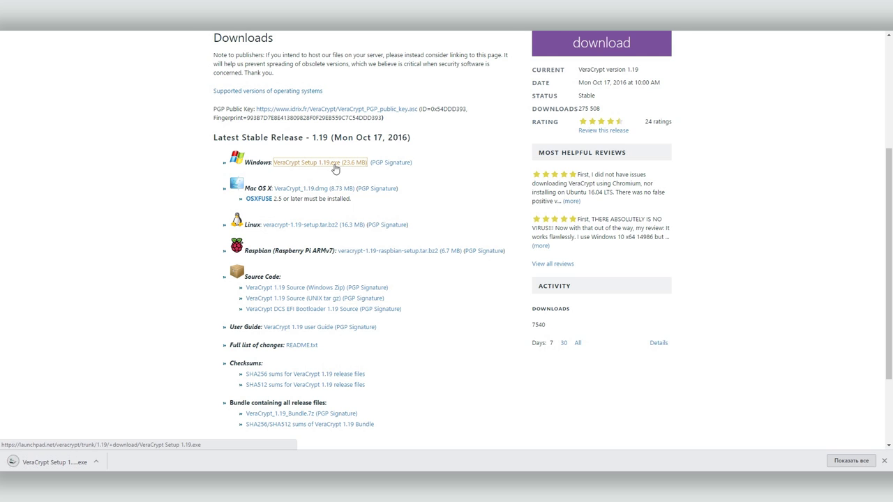
- Install VeraCrypt 1.19 from the downloaded setup file, finish the installer and decline the beginner's tutorial
click(13, 462)
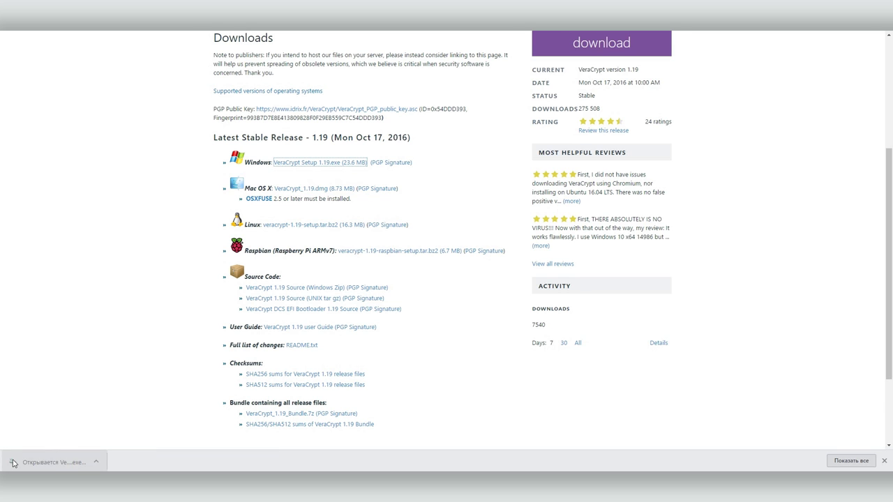
click(513, 313)
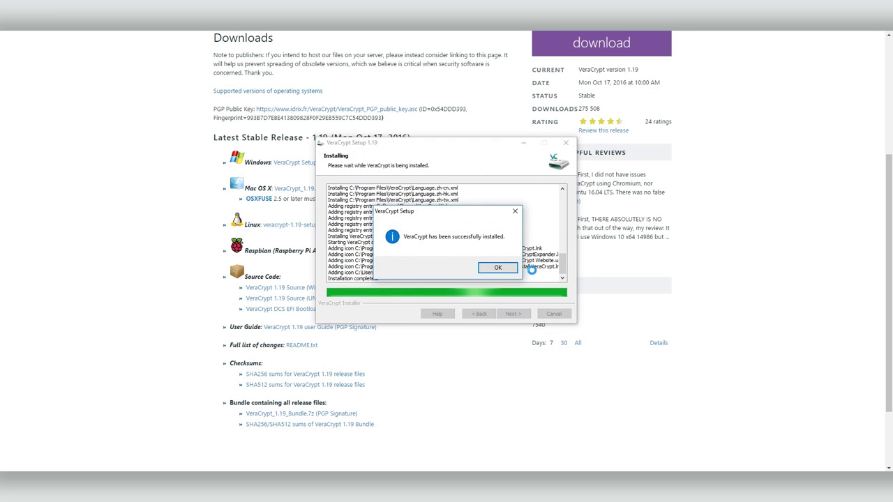
click(499, 270)
click(512, 314)
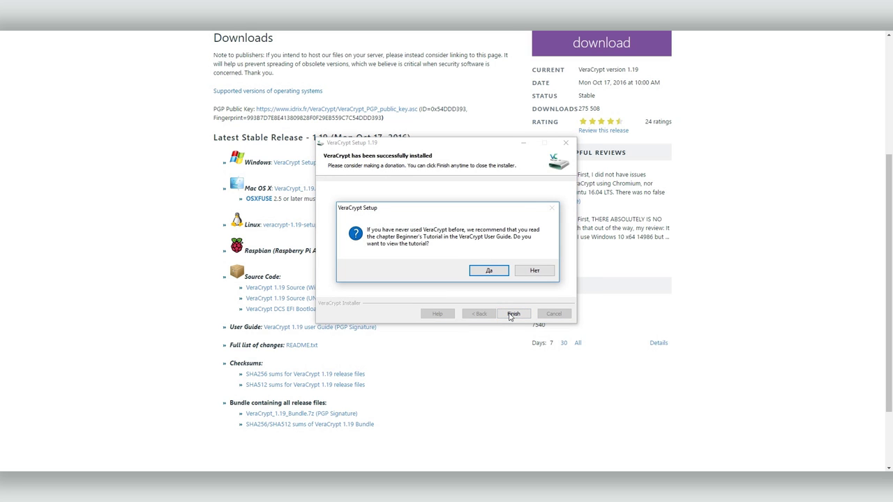
click(534, 271)
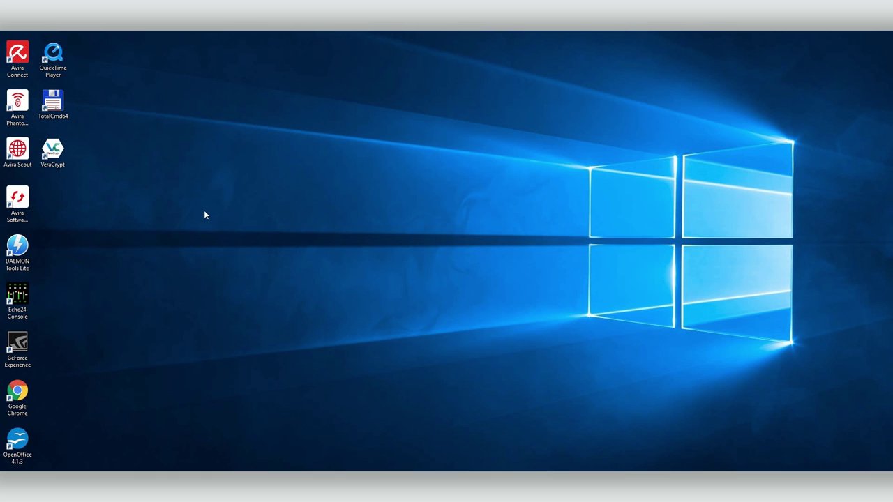
- Launch VeraCrypt from the desktop and switch its interface language to Русский
key(super)
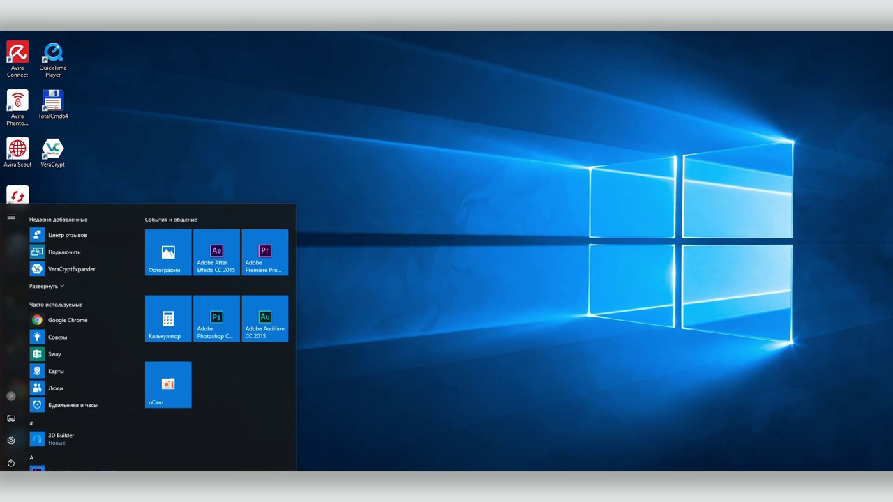
click(235, 120)
double_click(60, 156)
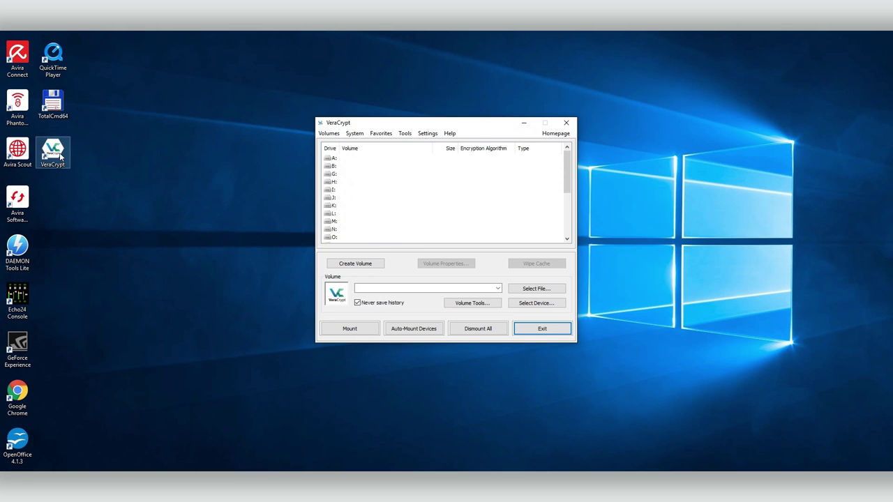
click(428, 133)
click(447, 143)
click(510, 207)
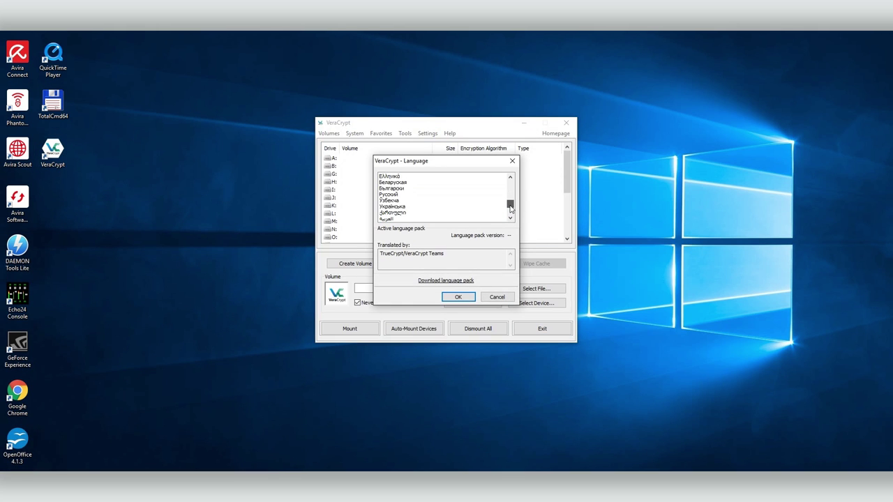
click(390, 196)
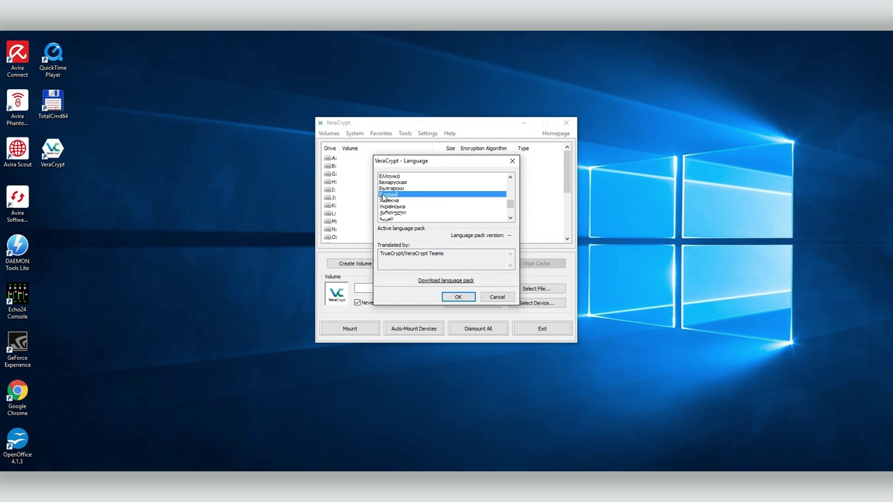
click(456, 297)
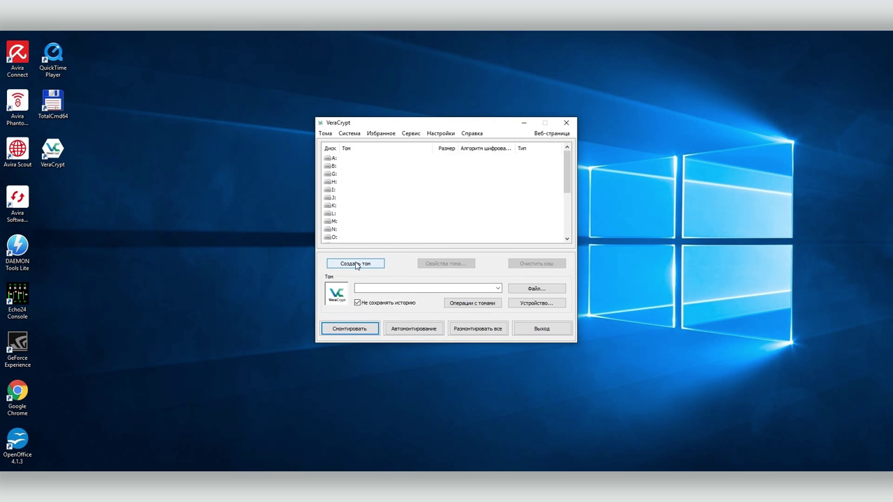
- Start creating a new volume as an encrypted file container with the ordinary VeraCrypt volume type
click(355, 263)
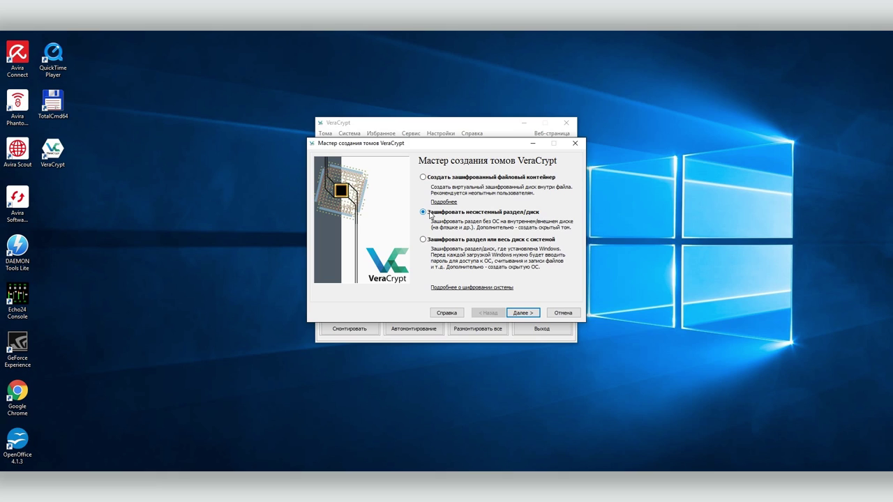
click(444, 240)
click(523, 313)
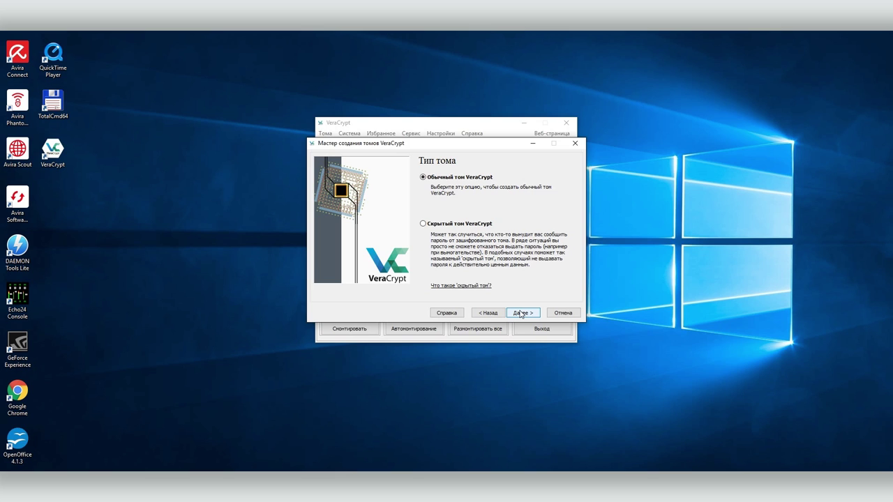
click(520, 313)
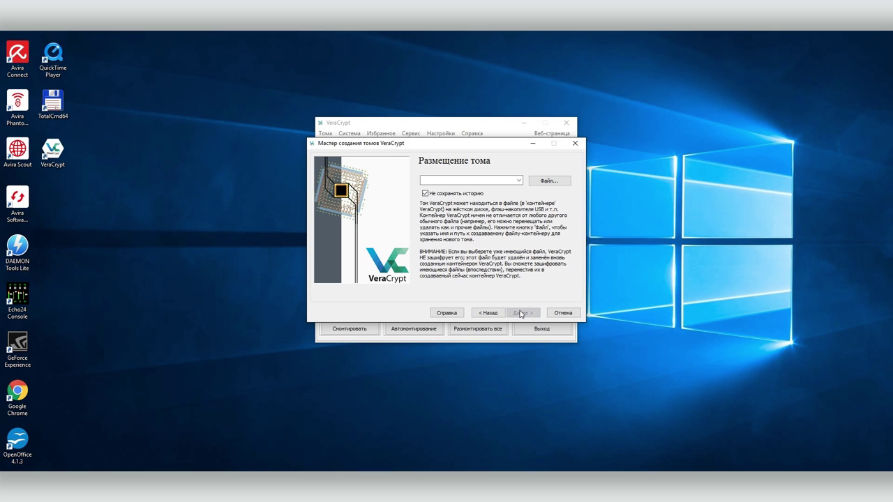
- Set the container file's location to the folder bearing a person's first name on drive D:, with the file name Левиафан.mkv
click(539, 182)
scroll(349, 307, down, 1)
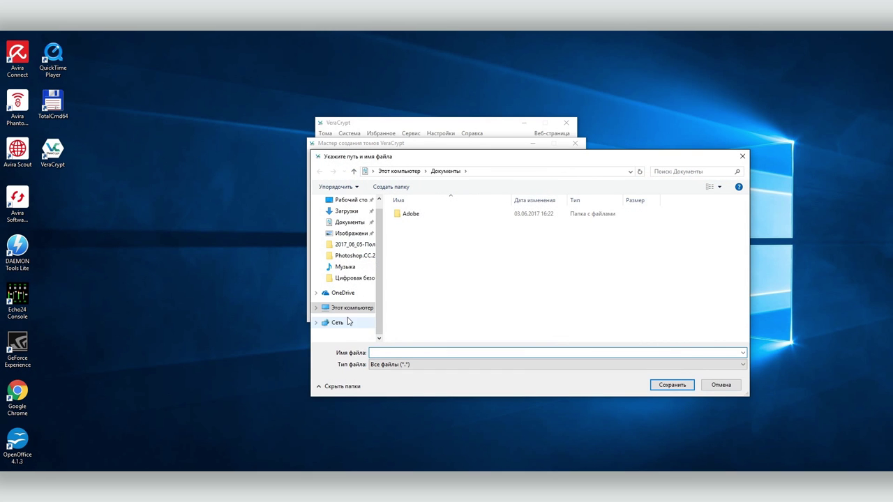
click(344, 310)
double_click(551, 286)
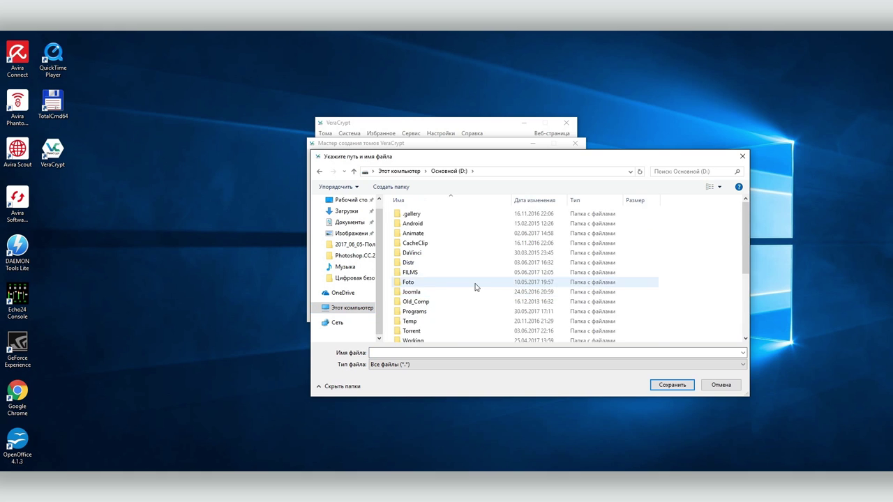
scroll(476, 286, down, 3)
double_click(454, 273)
scroll(468, 293, down, 1)
click(443, 353)
text(Левиафан.mkv)
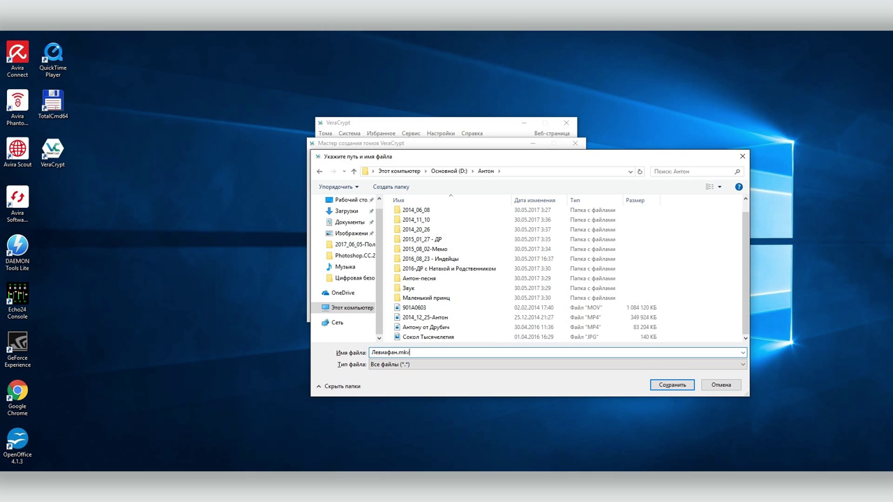
key(Return)
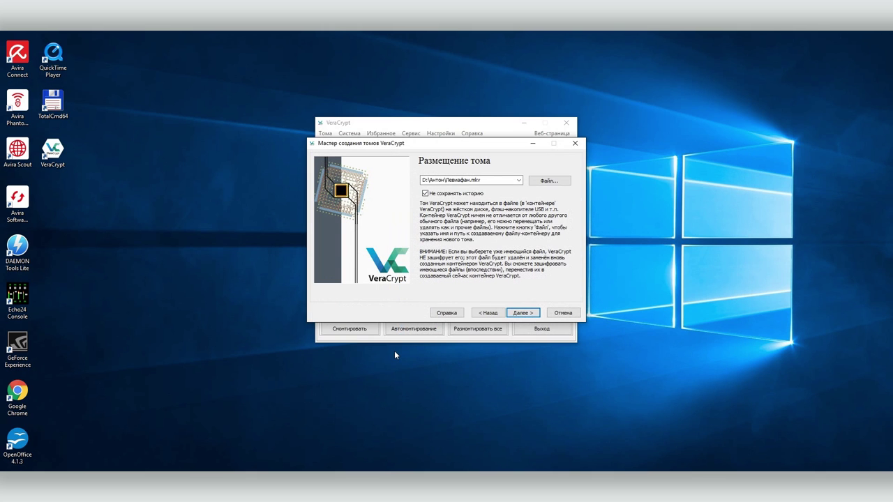
click(523, 313)
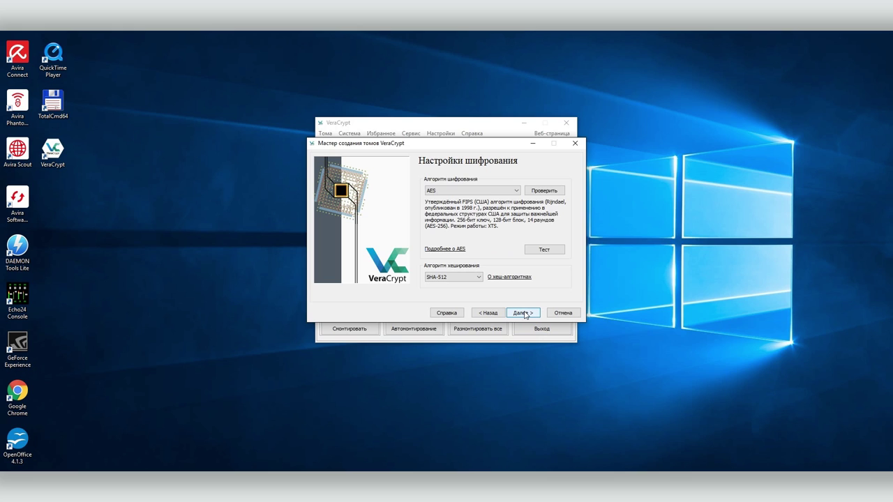
- Accept AES encryption with SHA-512 hashing and set the volume size to 9 ГБ
click(523, 313)
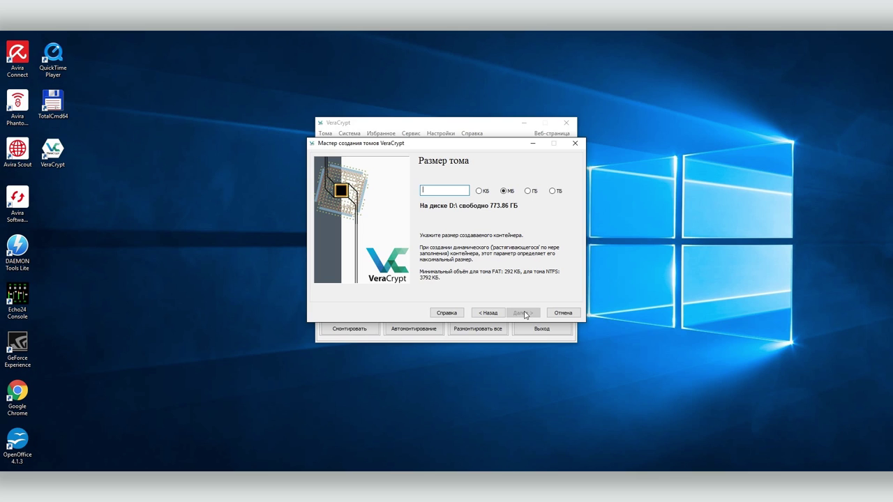
click(528, 191)
click(445, 191)
text(9)
click(532, 313)
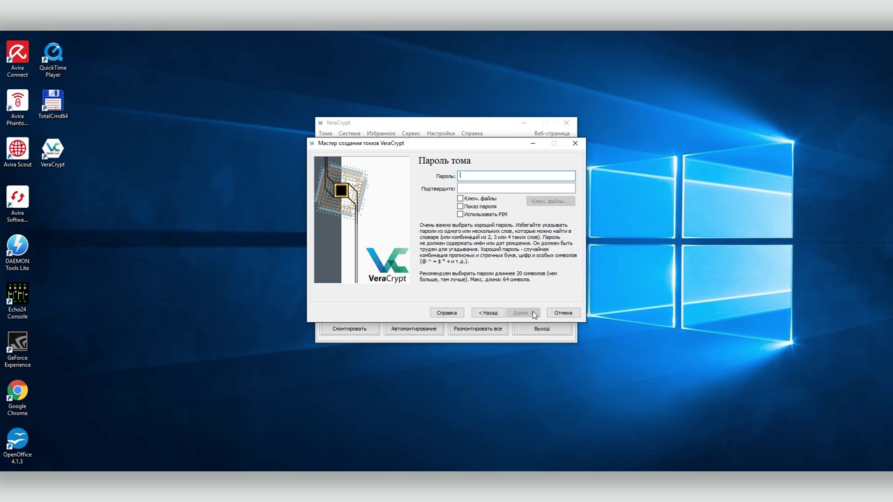
- Enter and confirm the volume password, and agree to use a short password
text(••••••••••••••••)
key(Tab)
text(••••••••••••)
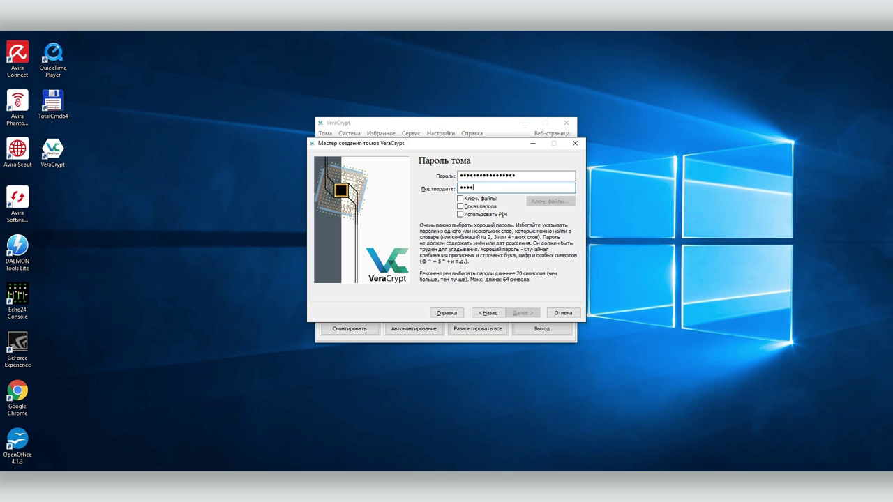
text(•••••)
click(528, 312)
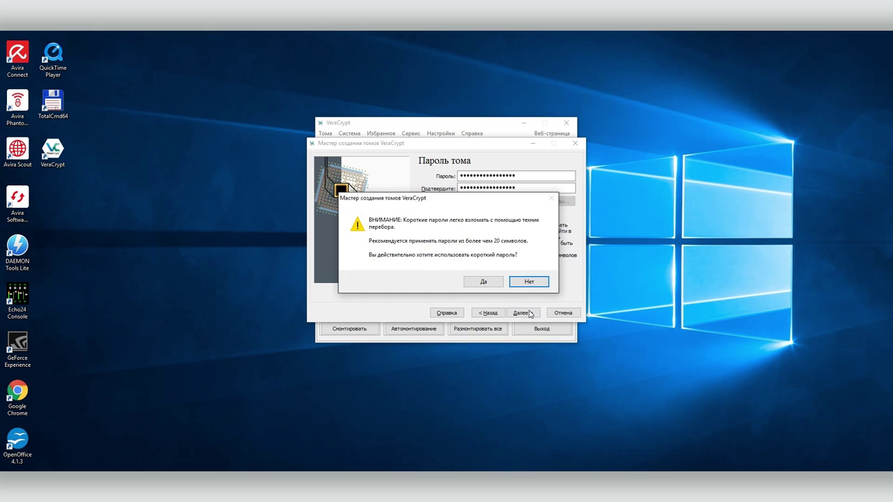
click(482, 282)
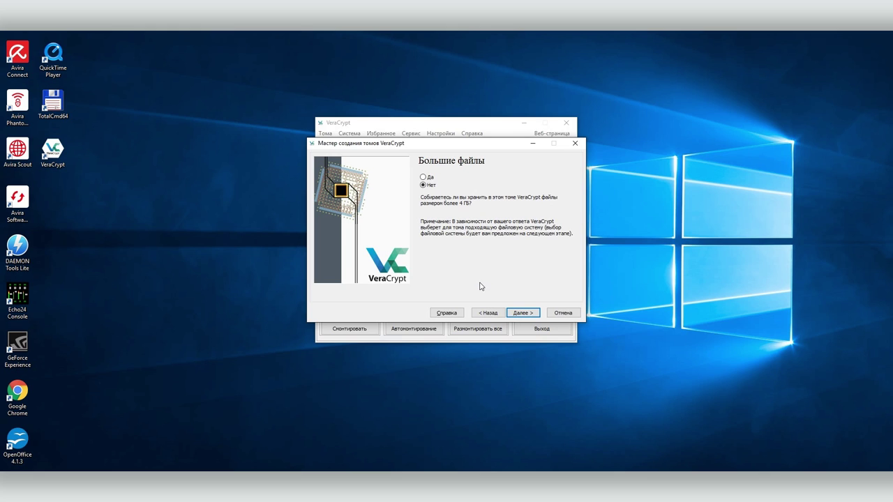
- Allow files larger than 4 ГБ and format the volume as exFAT with the default cluster size, without creating another volume
click(423, 178)
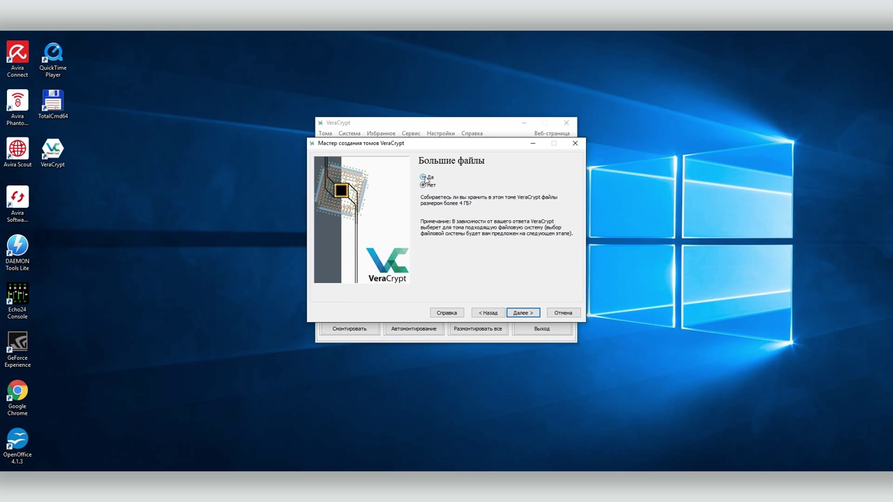
click(520, 315)
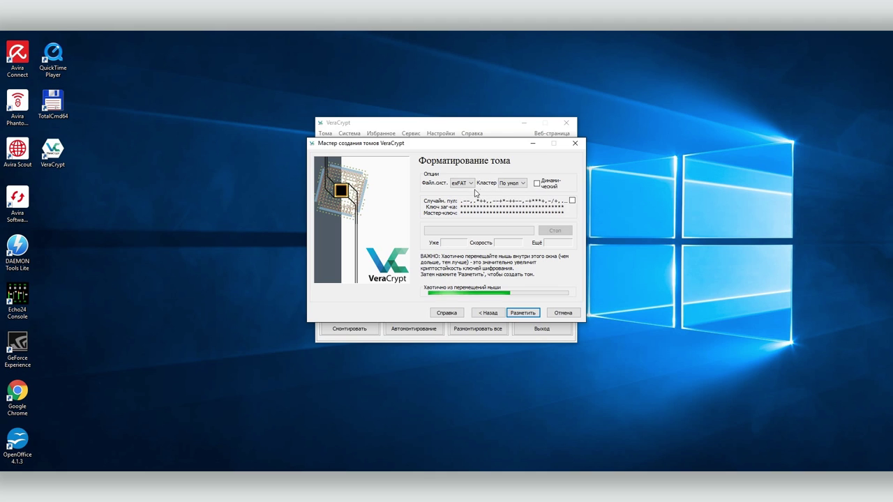
click(526, 315)
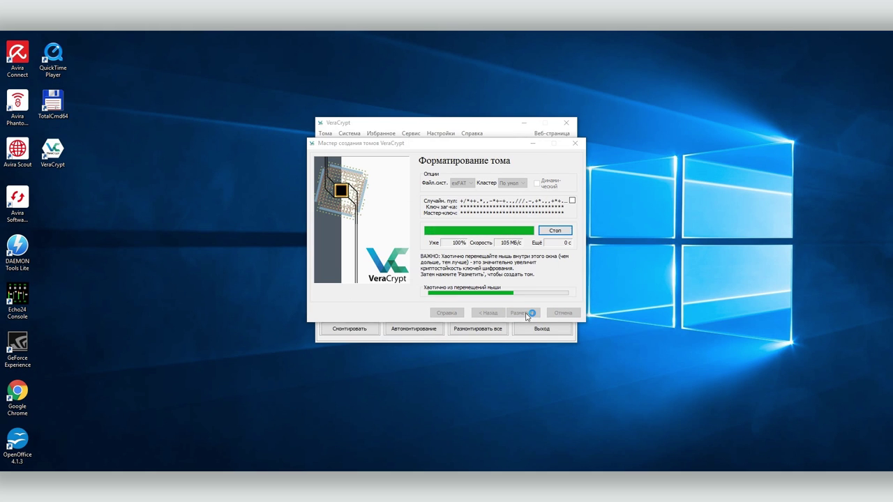
click(482, 267)
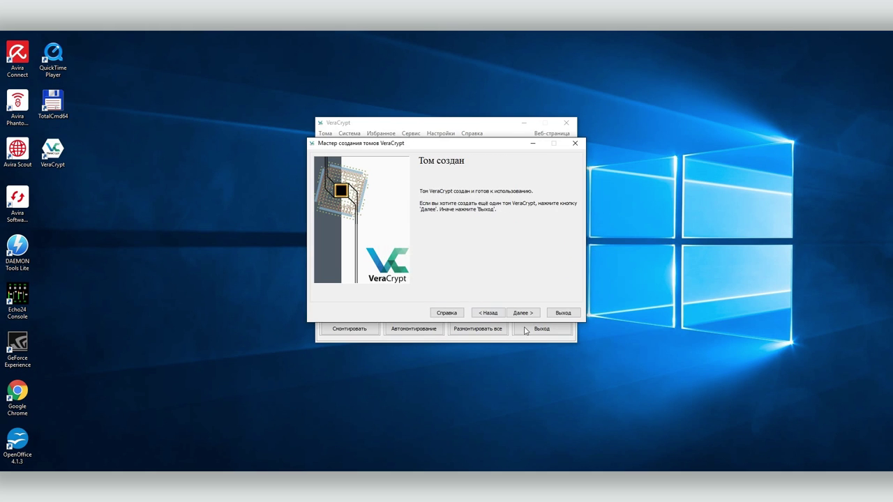
click(562, 313)
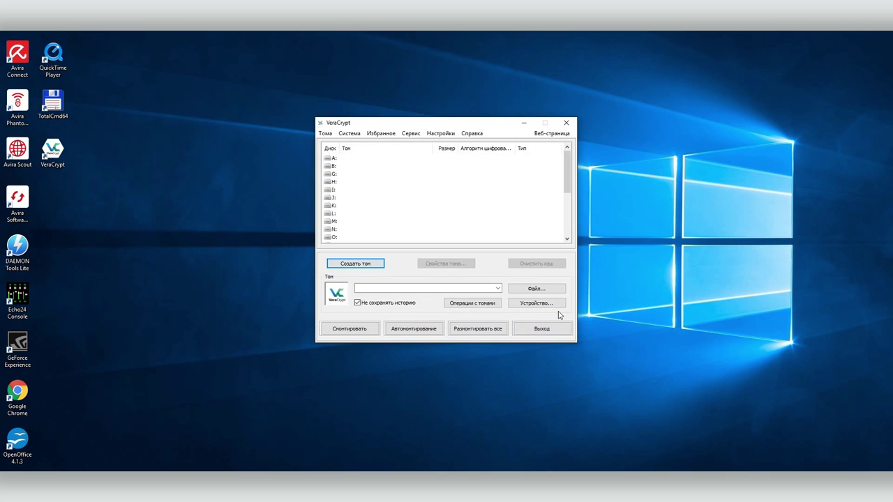
- Restart VeraCrypt and select drive letter J: for mounting the container
click(566, 124)
double_click(52, 150)
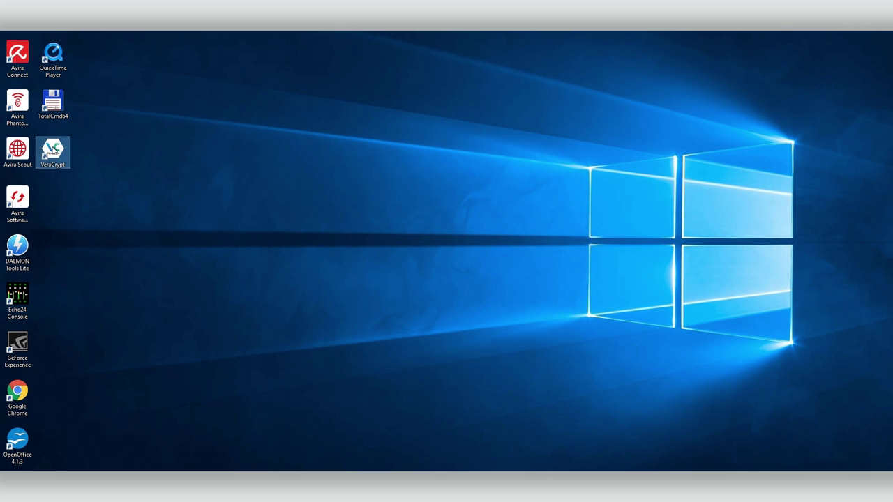
click(335, 190)
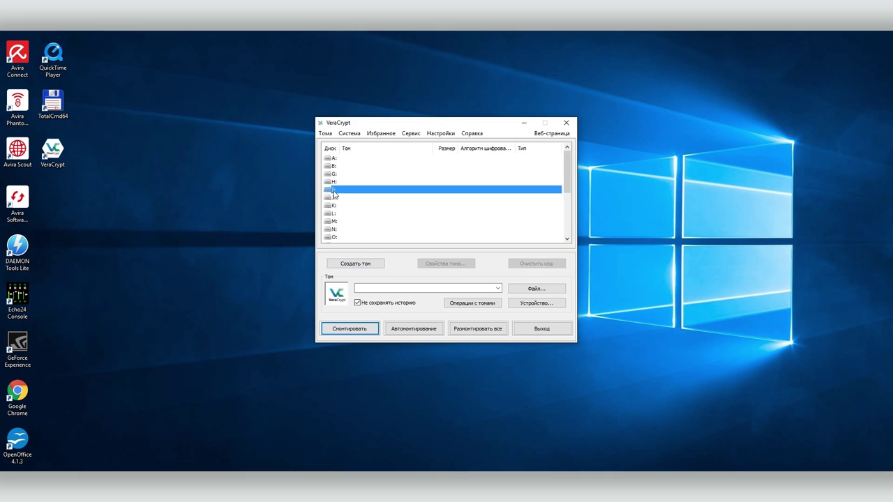
click(339, 199)
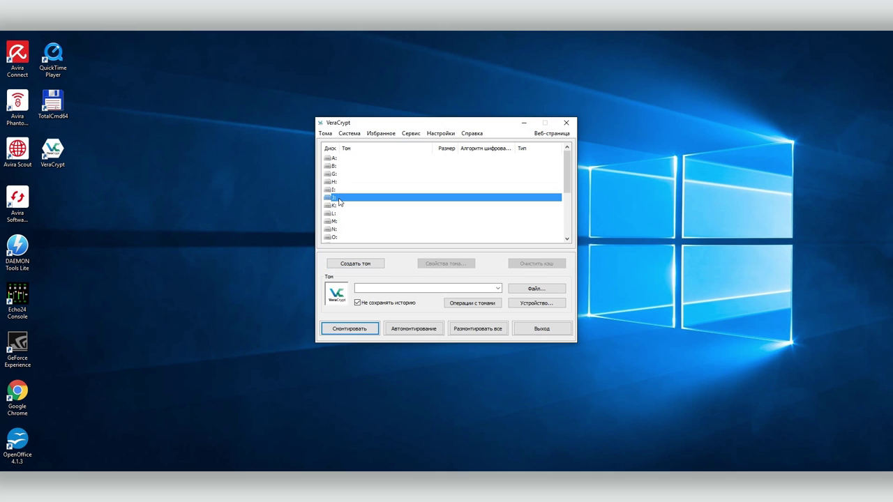
- Mount the Левиафан.mkv container from drive D: by entering its volume password
click(533, 289)
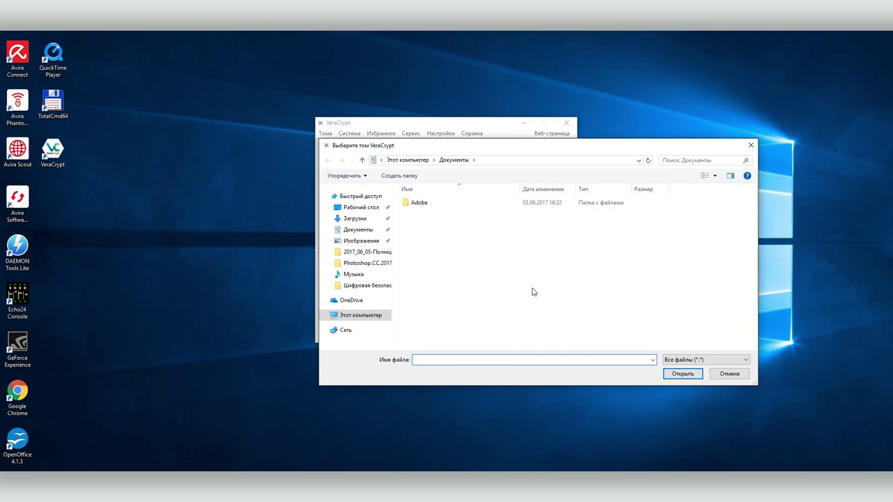
click(438, 336)
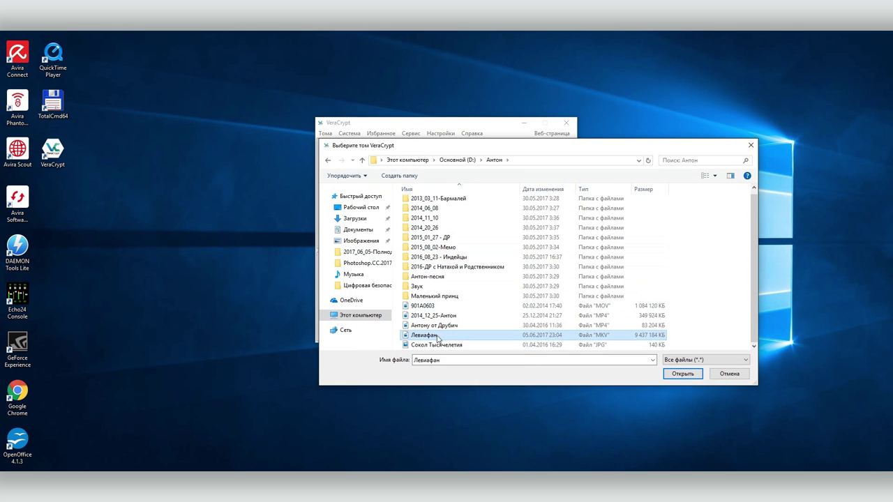
double_click(438, 336)
click(351, 331)
text(••••••••••••••)
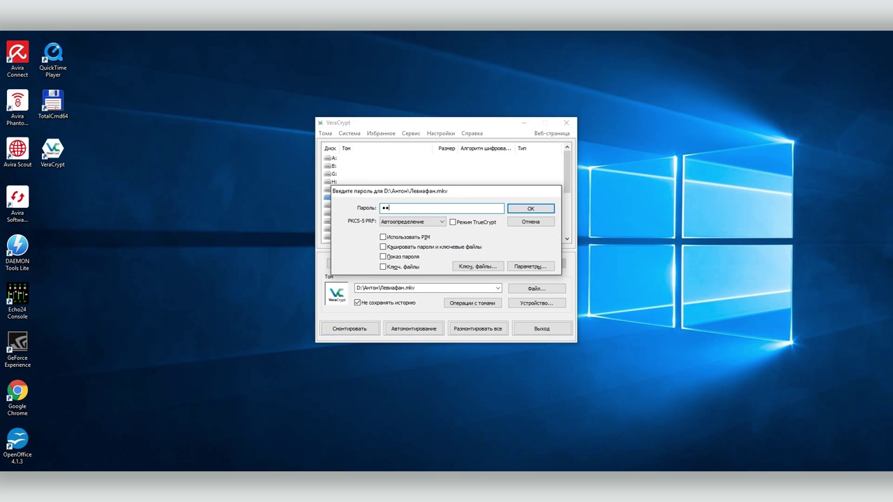
click(539, 213)
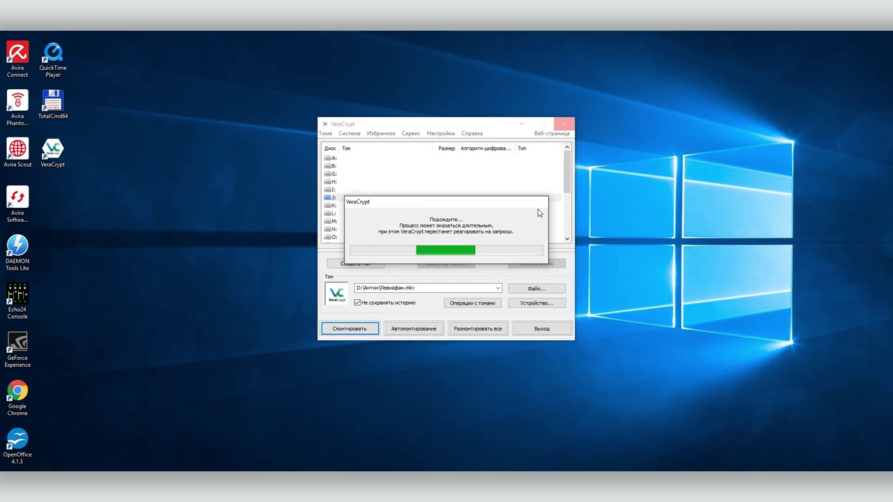
- Switch to File Explorer and open the mounted Локальный диск (J:) from Этот компьютер
key(super)
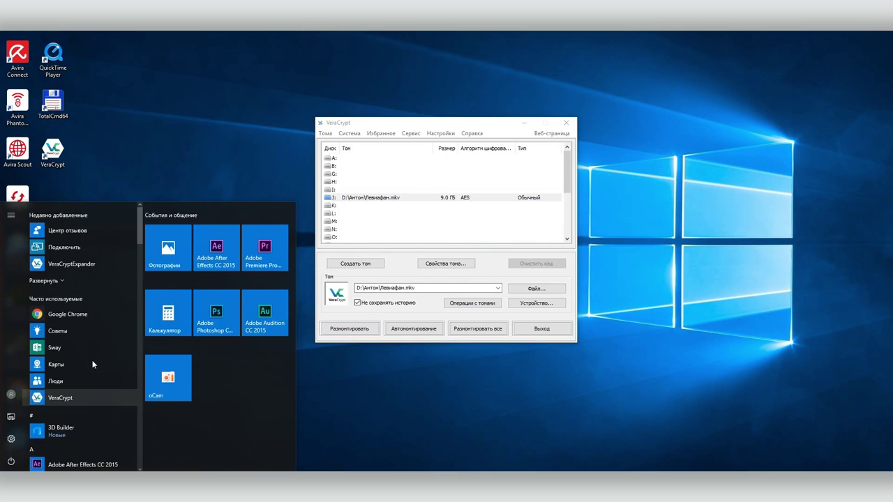
click(92, 360)
click(142, 237)
click(345, 221)
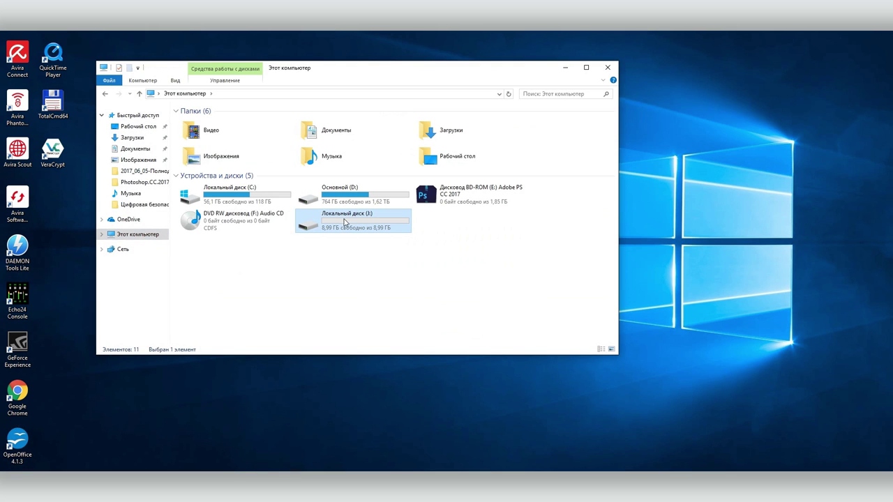
double_click(336, 225)
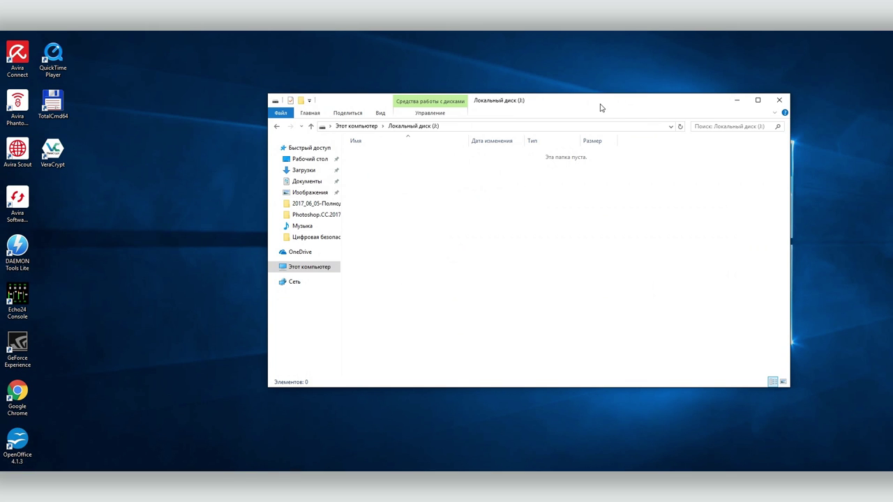
- Switch to Total Commander and copy the MP4 video dated 30.04.2016 from the container's folder on D: onto drive J:
drag(349, 82, 668, 60)
click(631, 247)
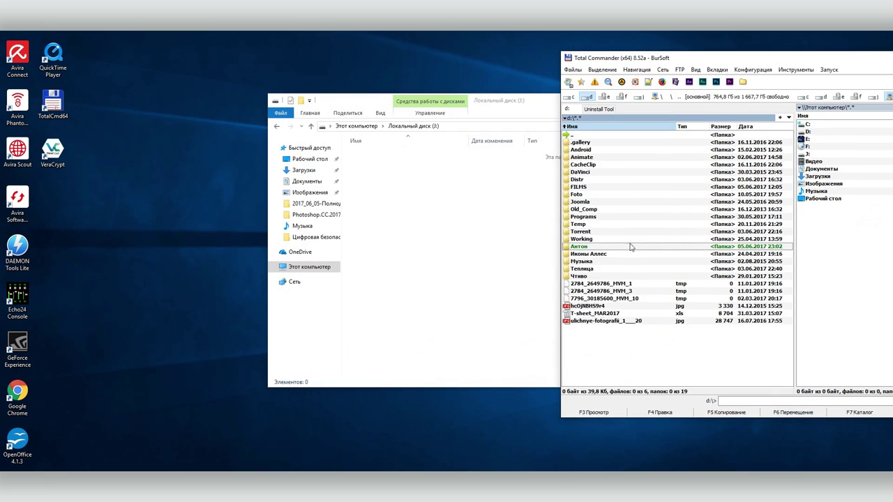
double_click(631, 248)
drag(600, 239, 401, 198)
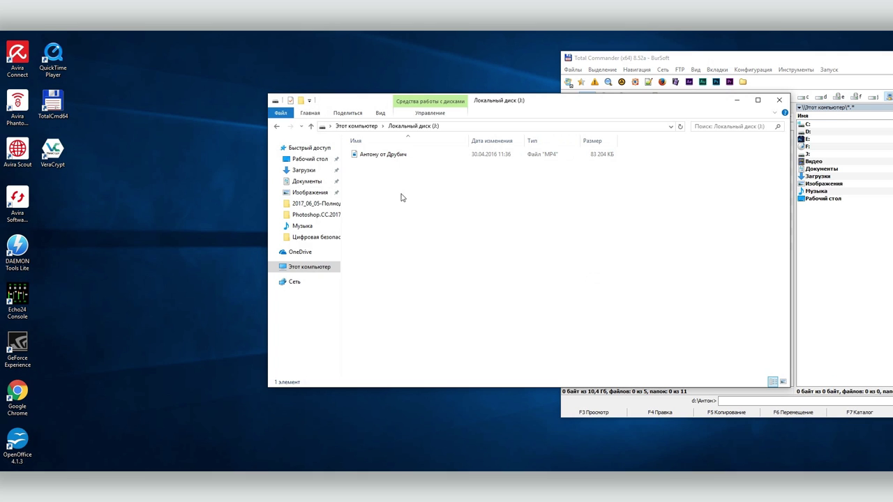
- Dismount the Левиафан.mkv volume from drive J: in VeraCrypt and bring the whole Total Commander window into view
click(261, 438)
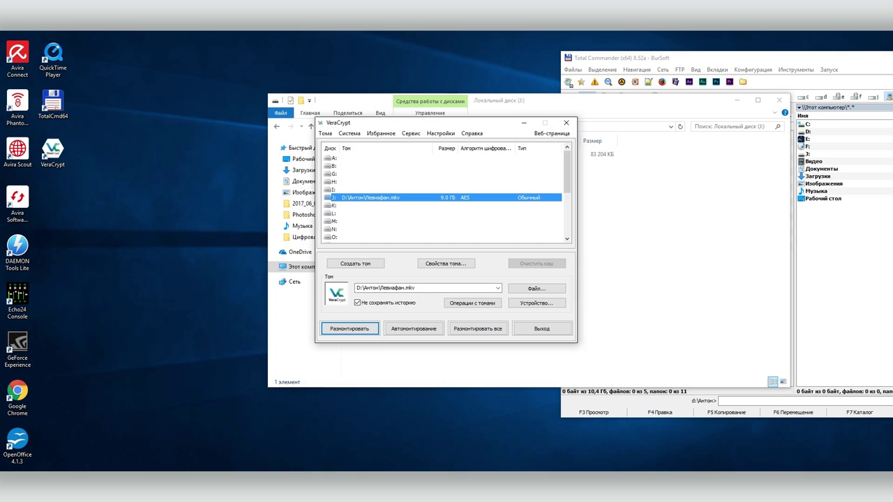
click(351, 329)
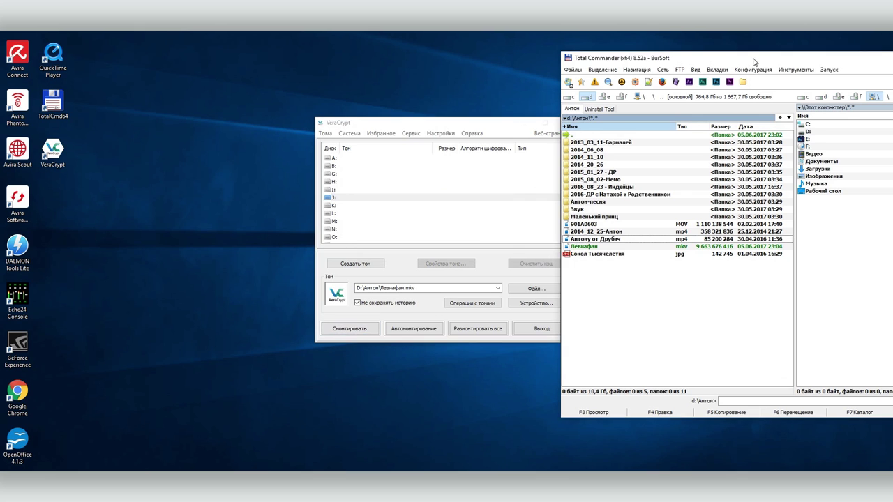
drag(754, 60, 558, 73)
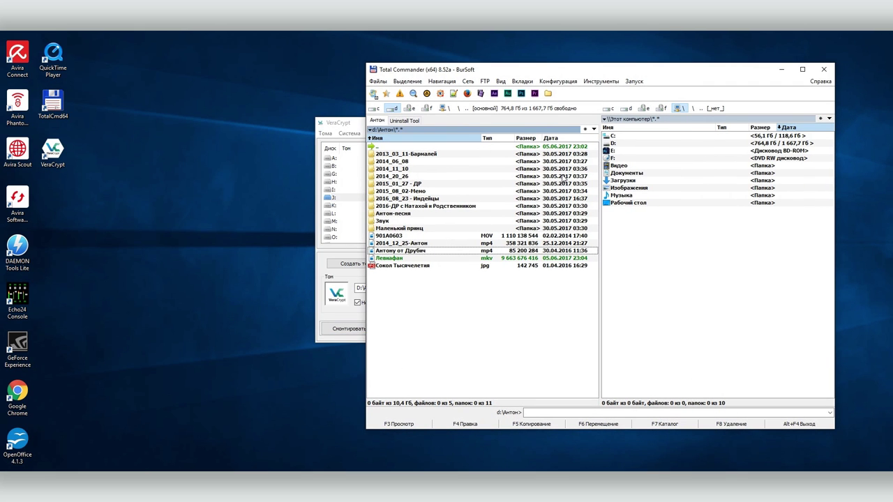